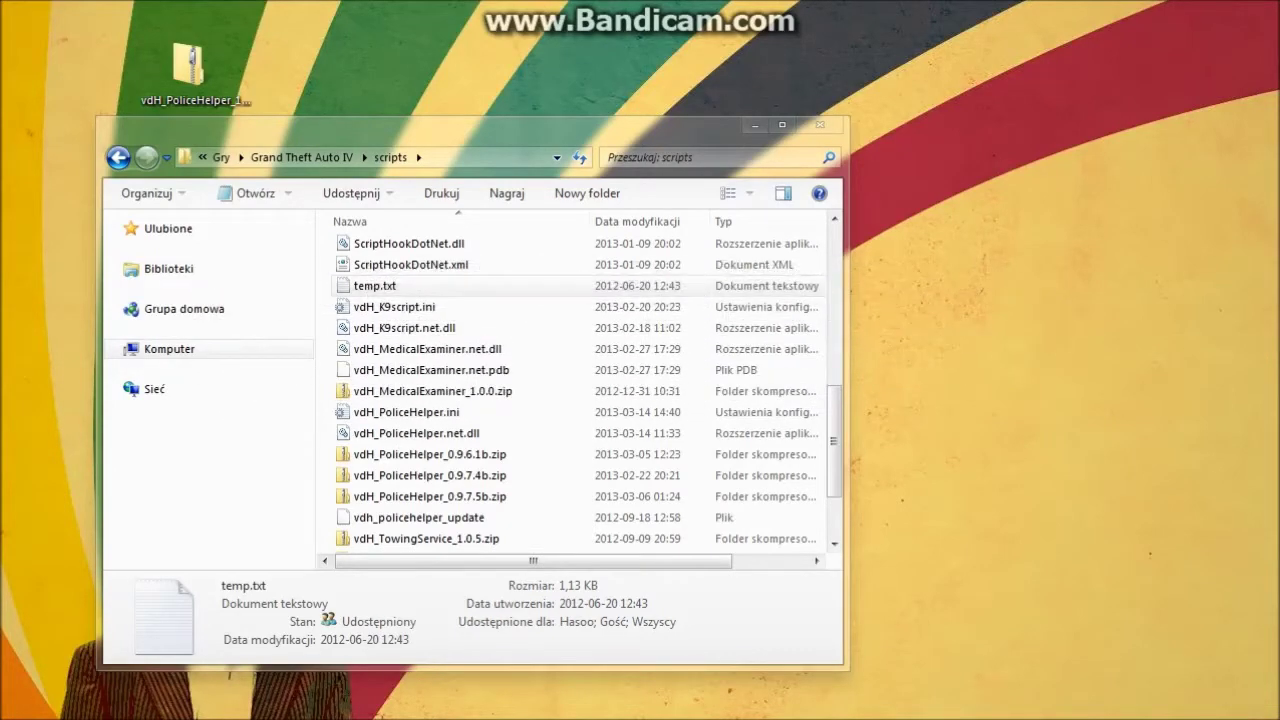
- Open vdH_PoliceHelper_1.0.0b.zip in its own window, placed beside the GTA IV scripts folder
double_click(222, 68)
left_click_drag(341, 158, 708, 38)
left_click(403, 126)
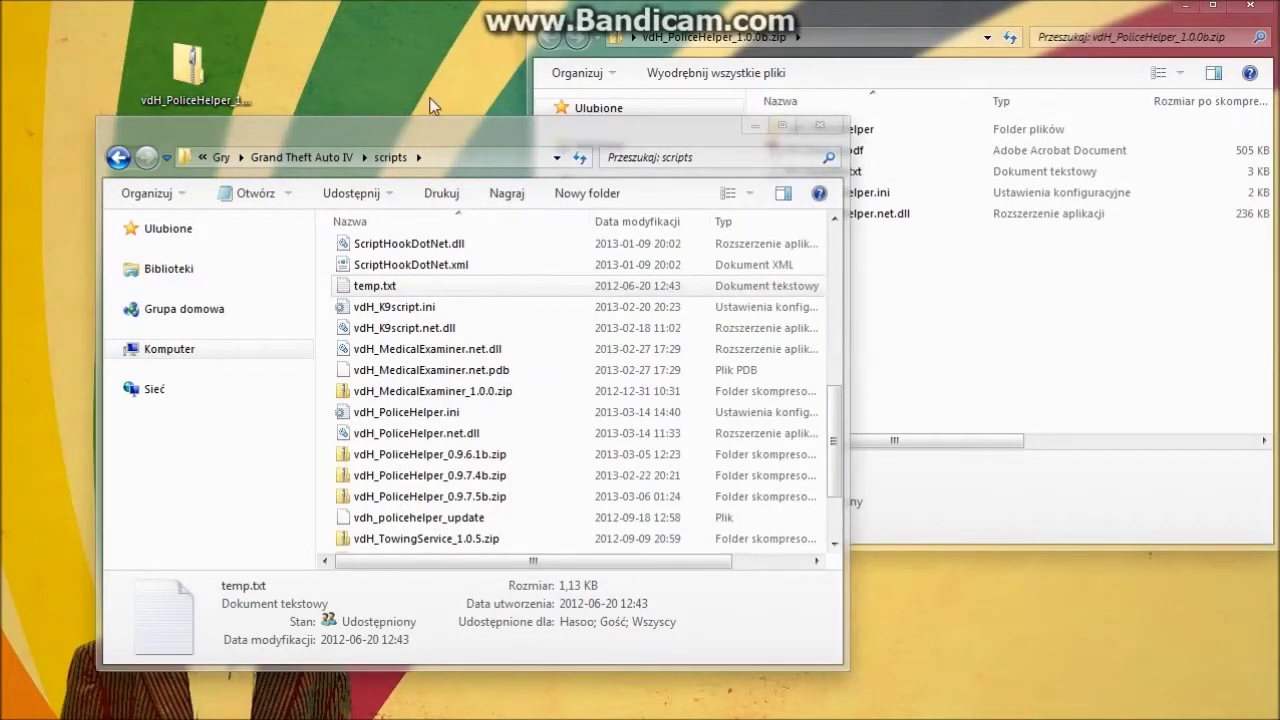
- Copy the archive's five mod items into scripts, replacing PH_Manual.pdf and cancelling the PH_ReadMe.txt conflict
left_click(985, 393)
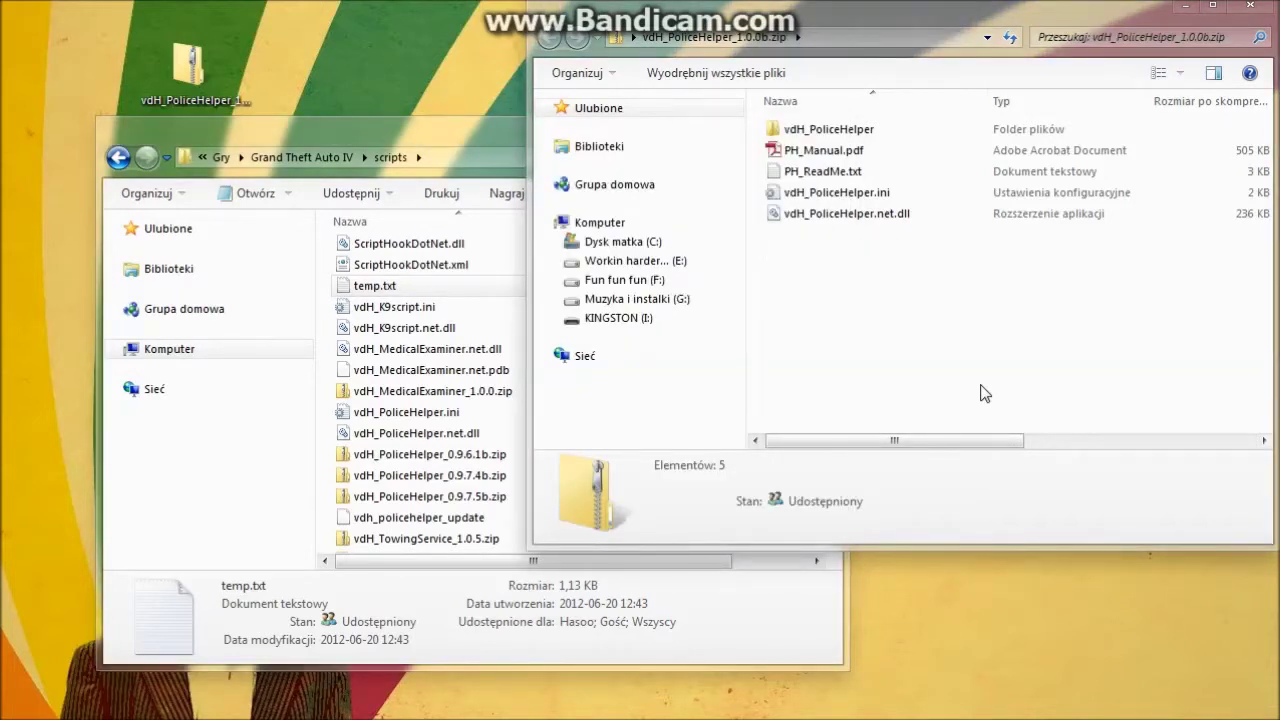
left_click_drag(912, 376, 700, 112)
left_click_drag(823, 151, 450, 421)
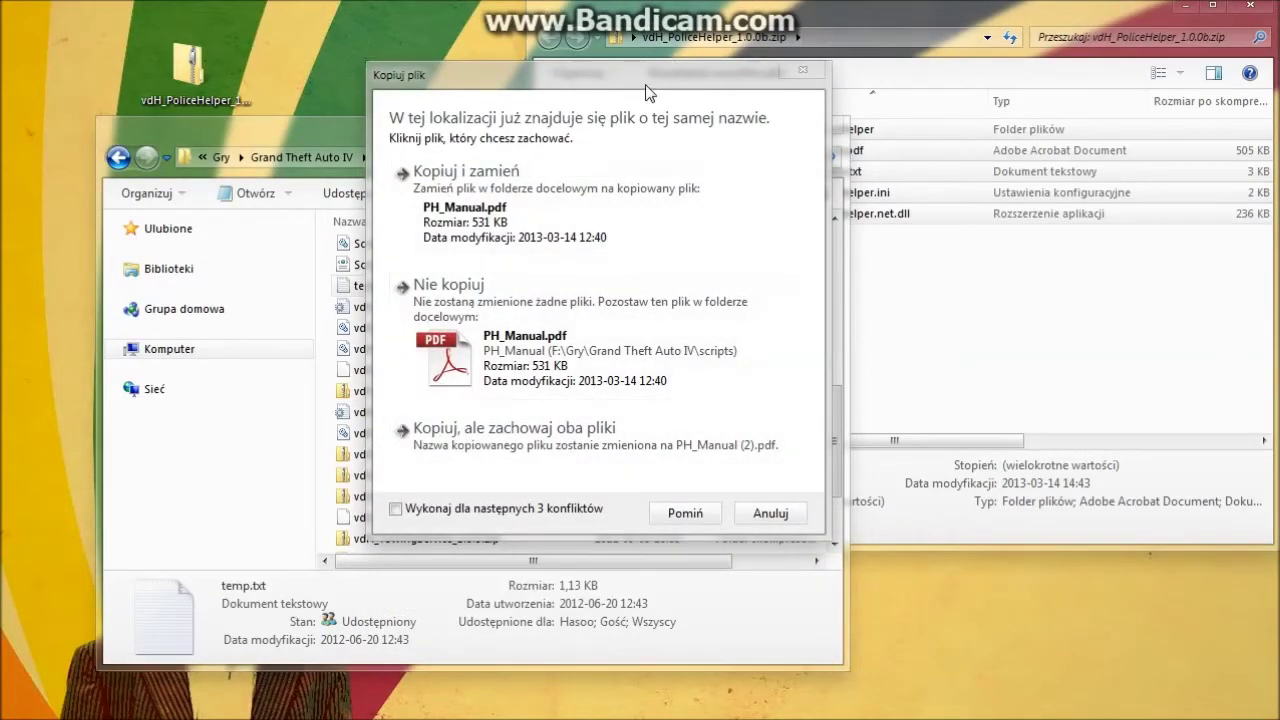
left_click(466, 180)
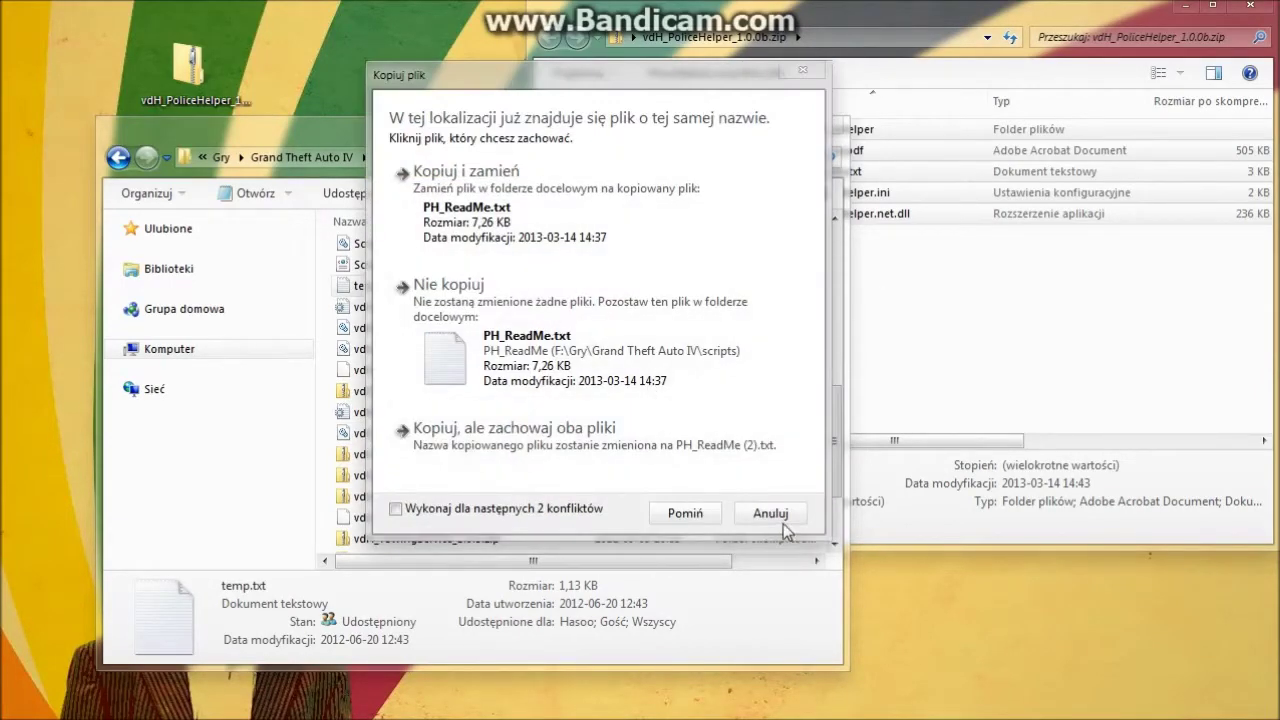
left_click(770, 513)
left_click(752, 386)
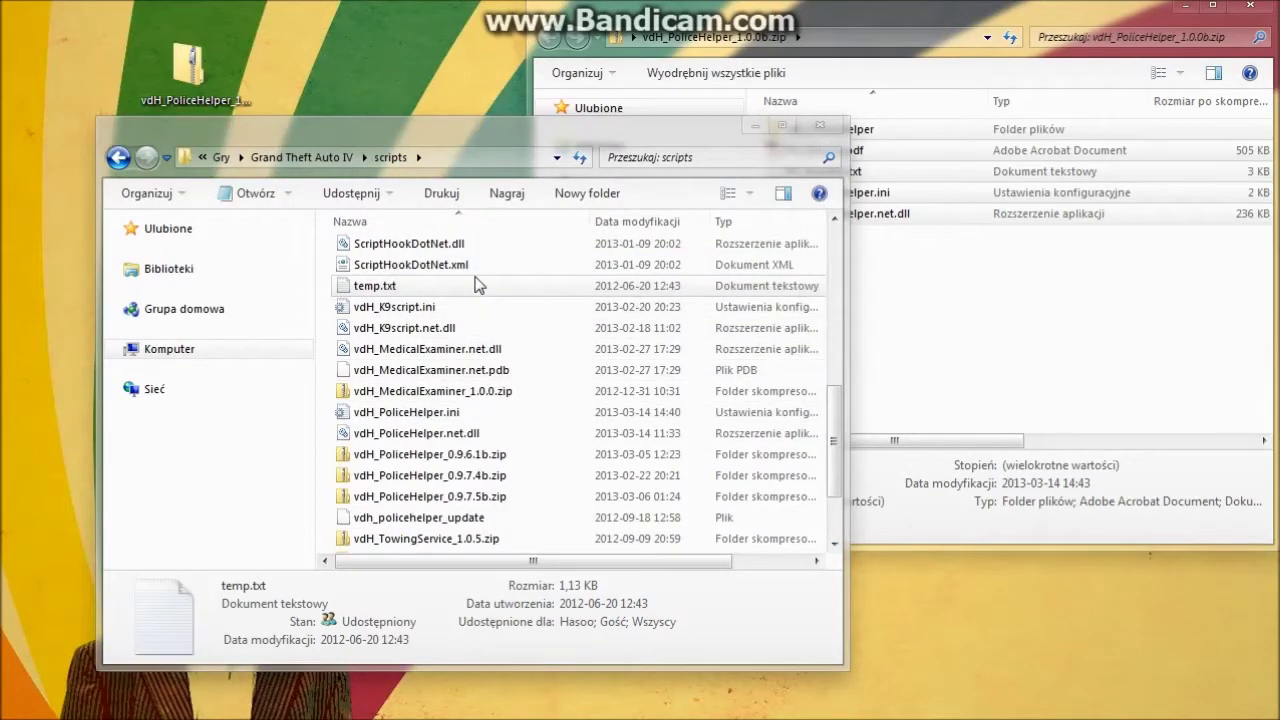
scroll(476, 285, "up", 7)
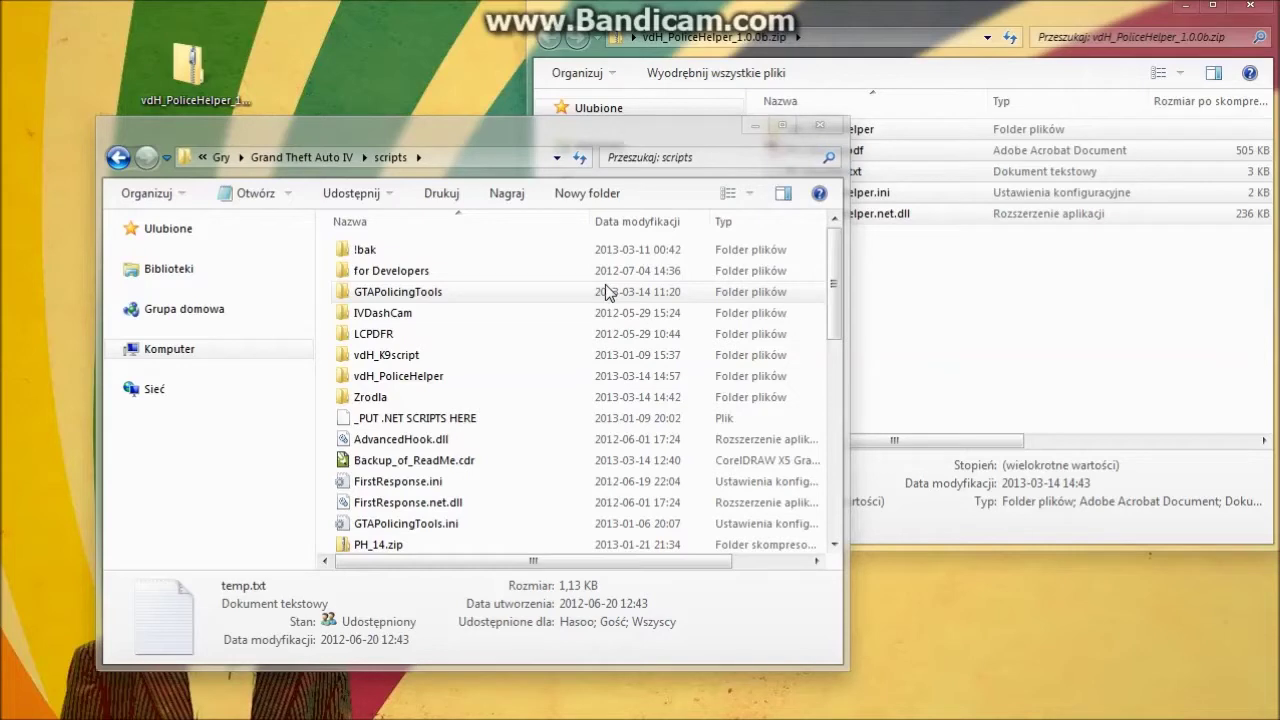
- Open the vdH_PoliceHelper folder and rename n.png to skin.png
left_click(472, 381)
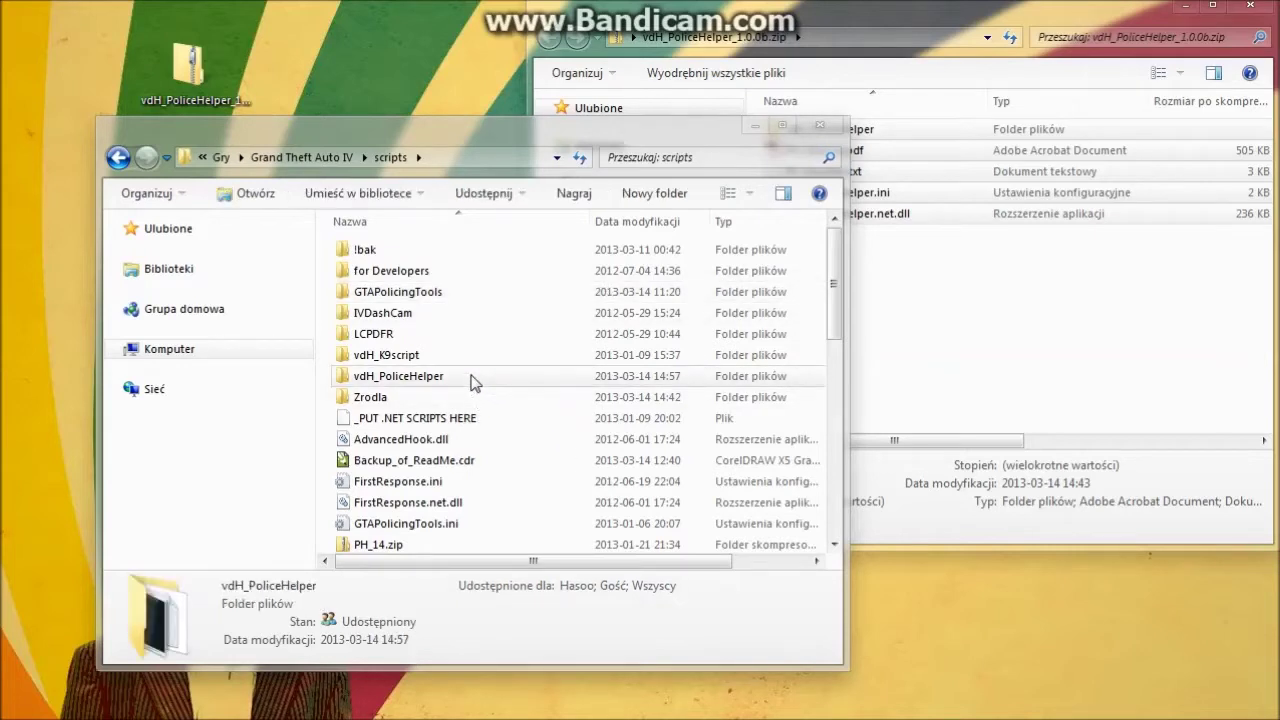
double_click(418, 385)
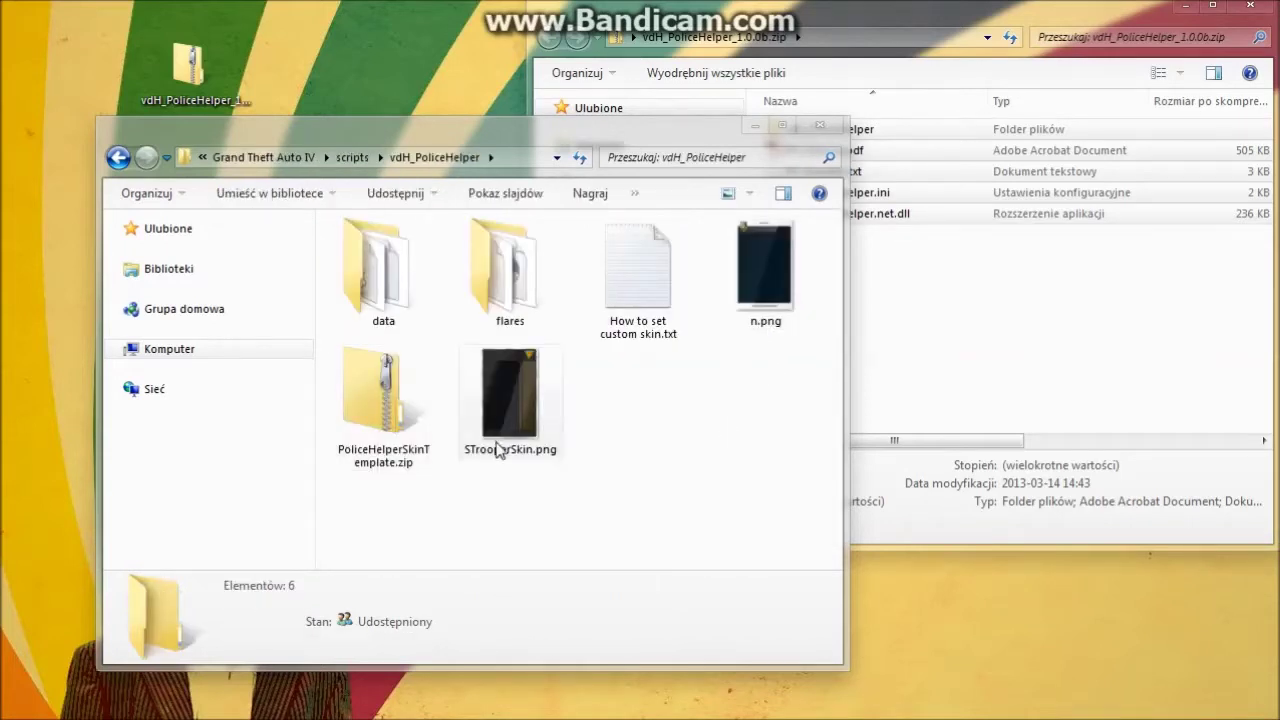
left_click(757, 328)
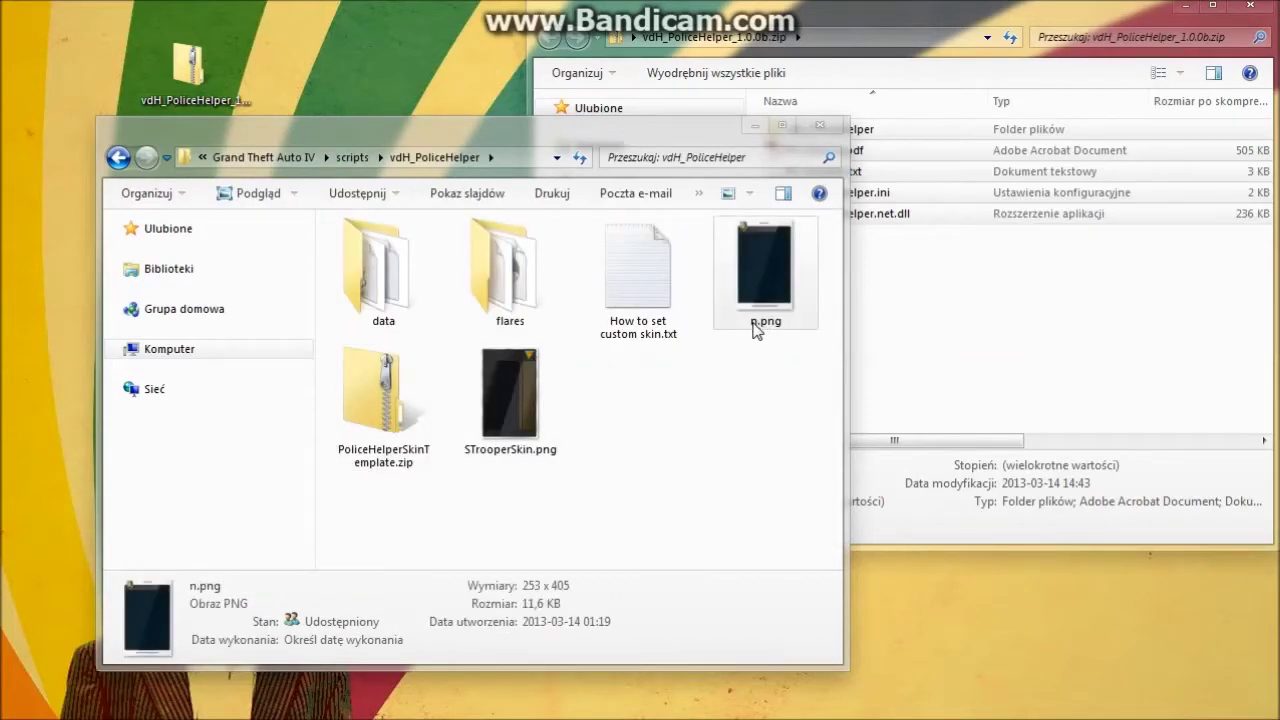
left_click(757, 326)
type("skin")
key("Return")
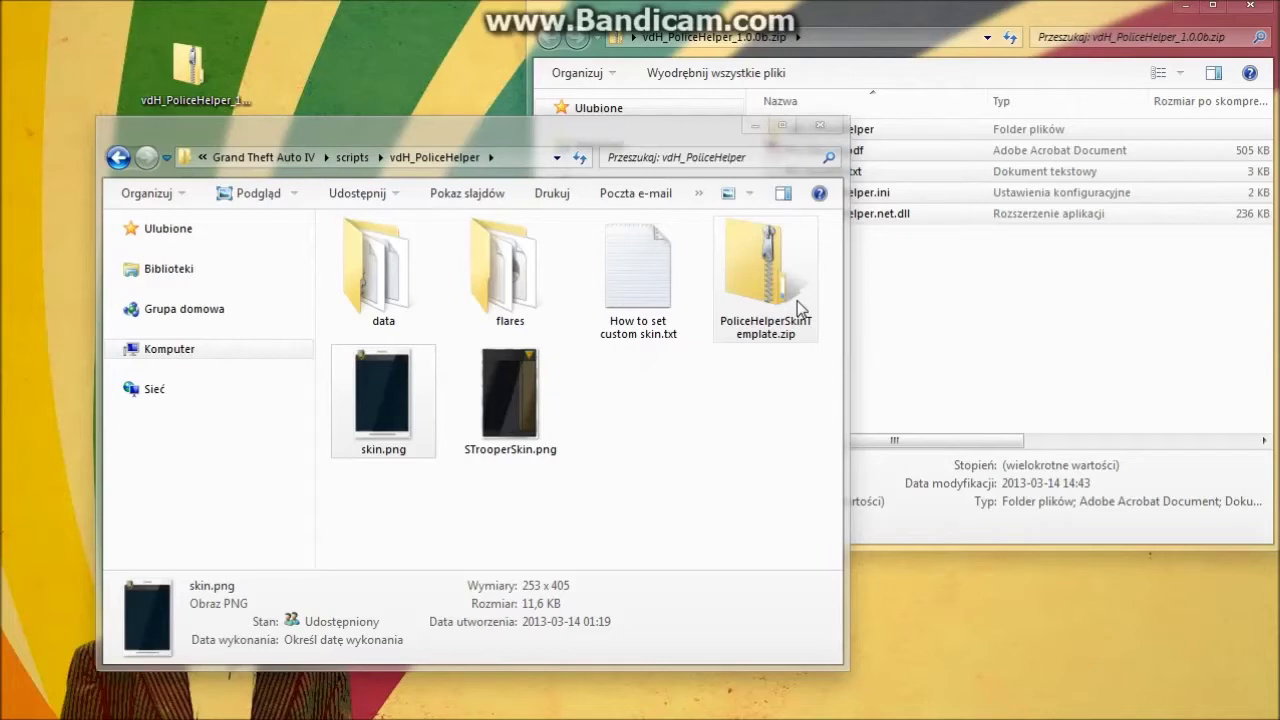
- Rename skin.png to gdfbfd.png, then select PoliceHelperSkinTemplate.zip
left_click(376, 456)
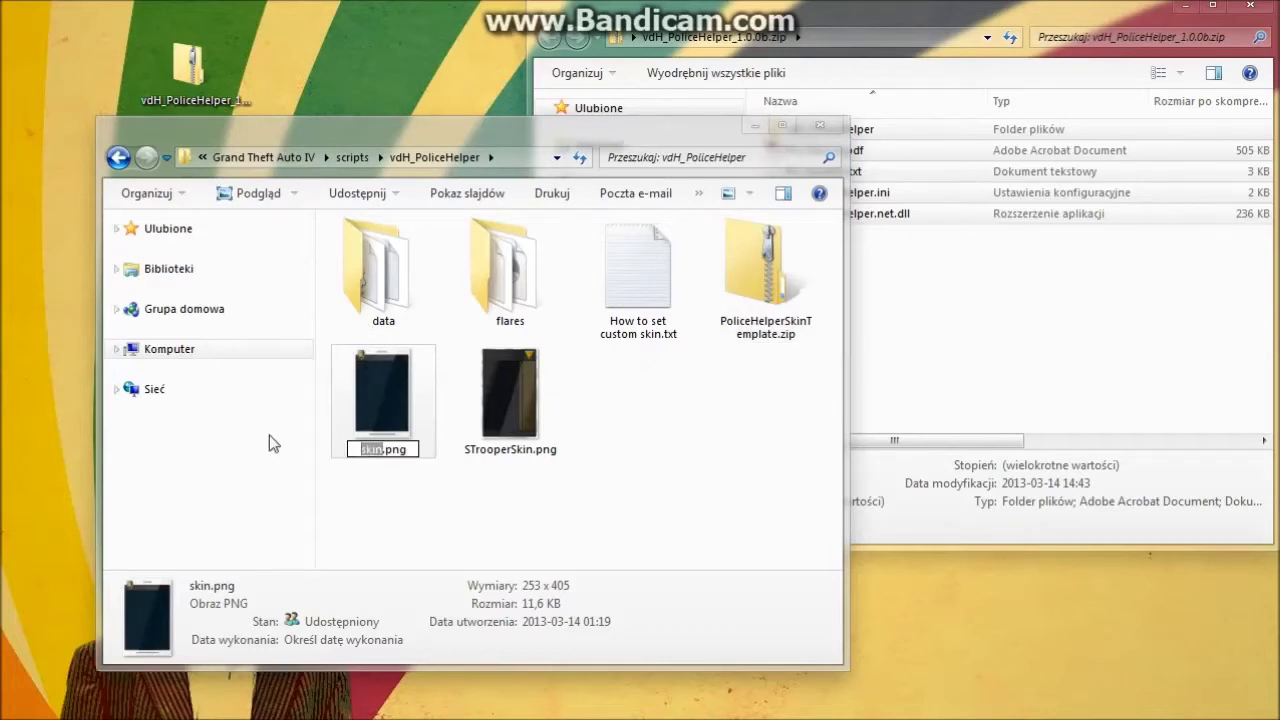
type("gdfbfd")
key("Return")
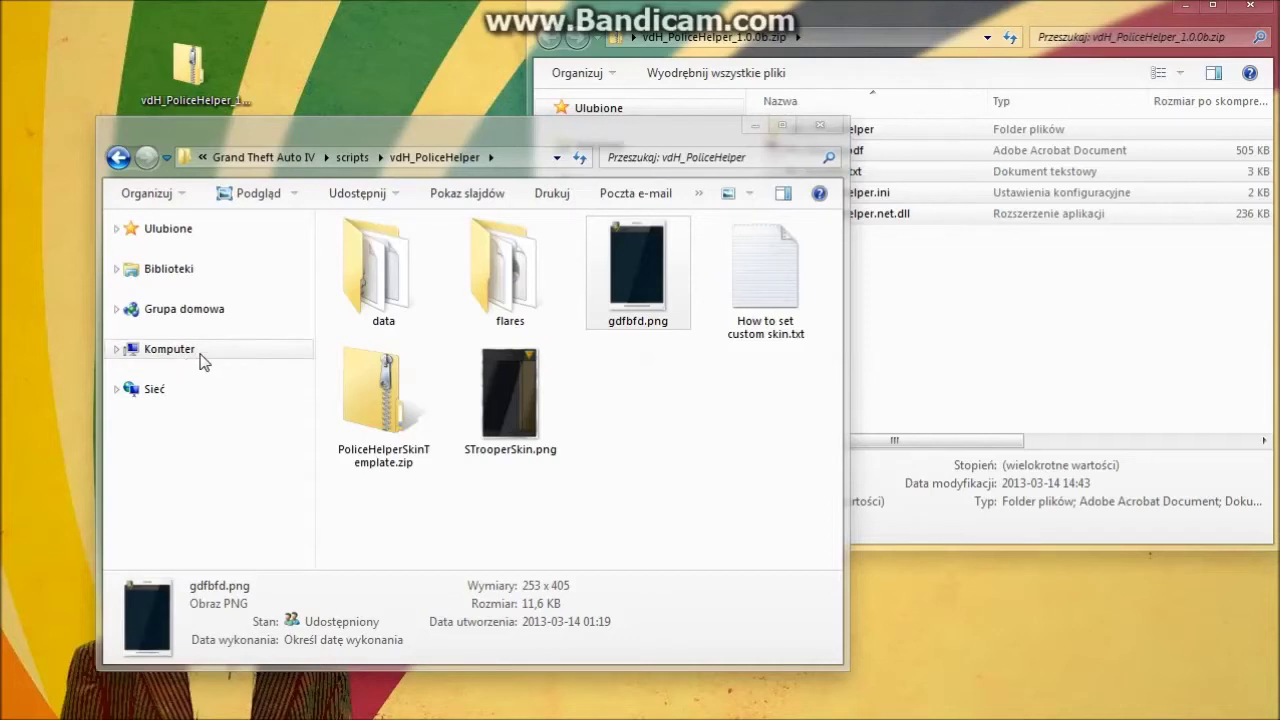
left_click(407, 432)
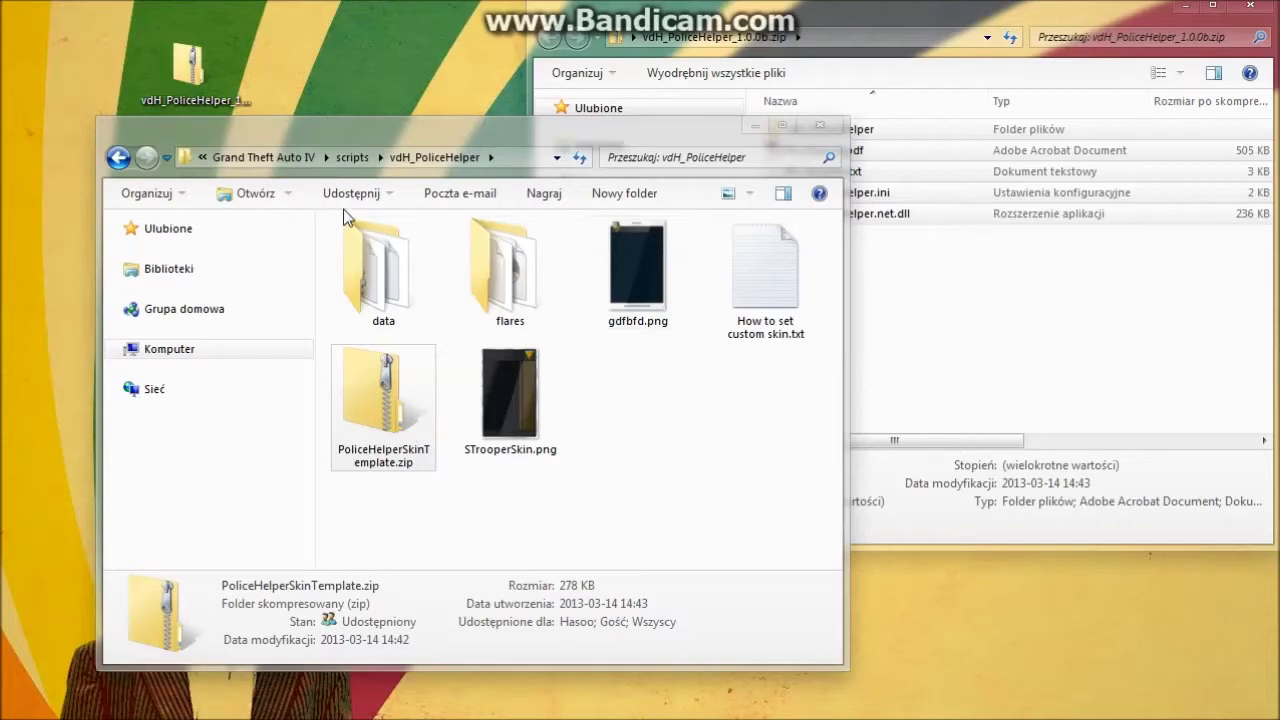
- Open the data folder and read BaitCars.ini in Notepad, then close it
left_click(408, 252)
double_click(408, 252)
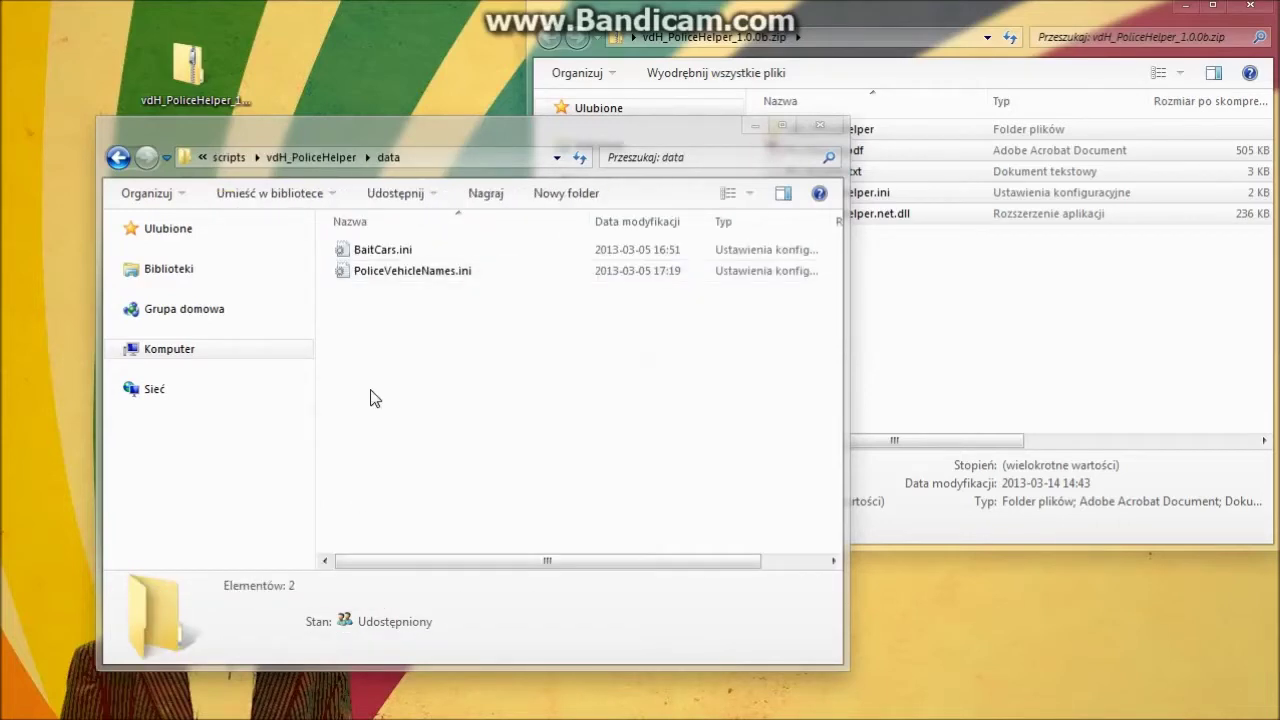
left_click(396, 250)
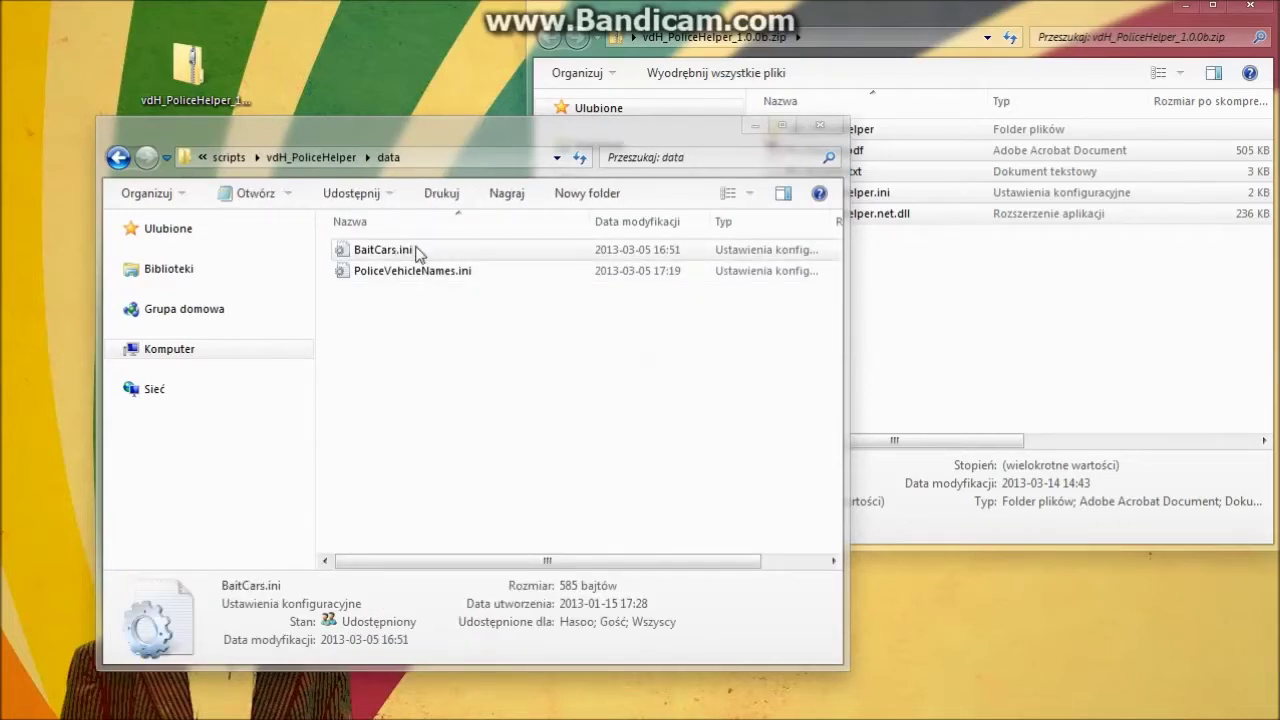
double_click(416, 252)
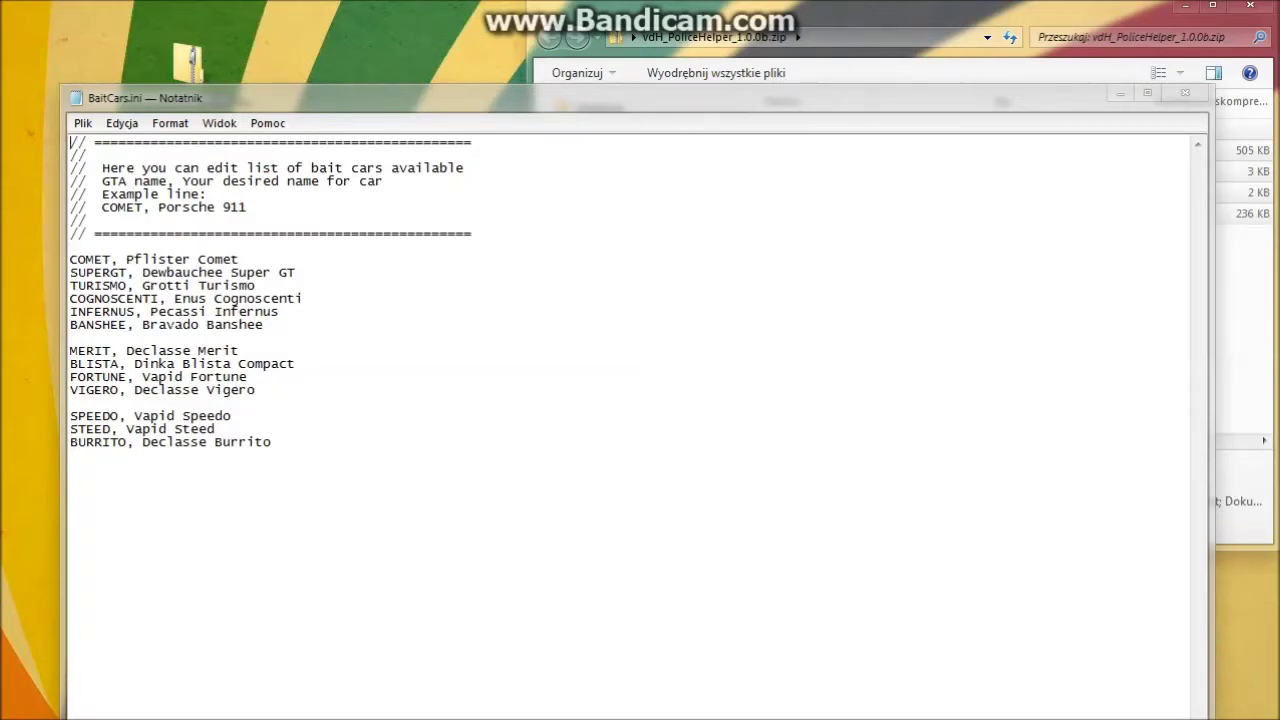
left_click(1189, 90)
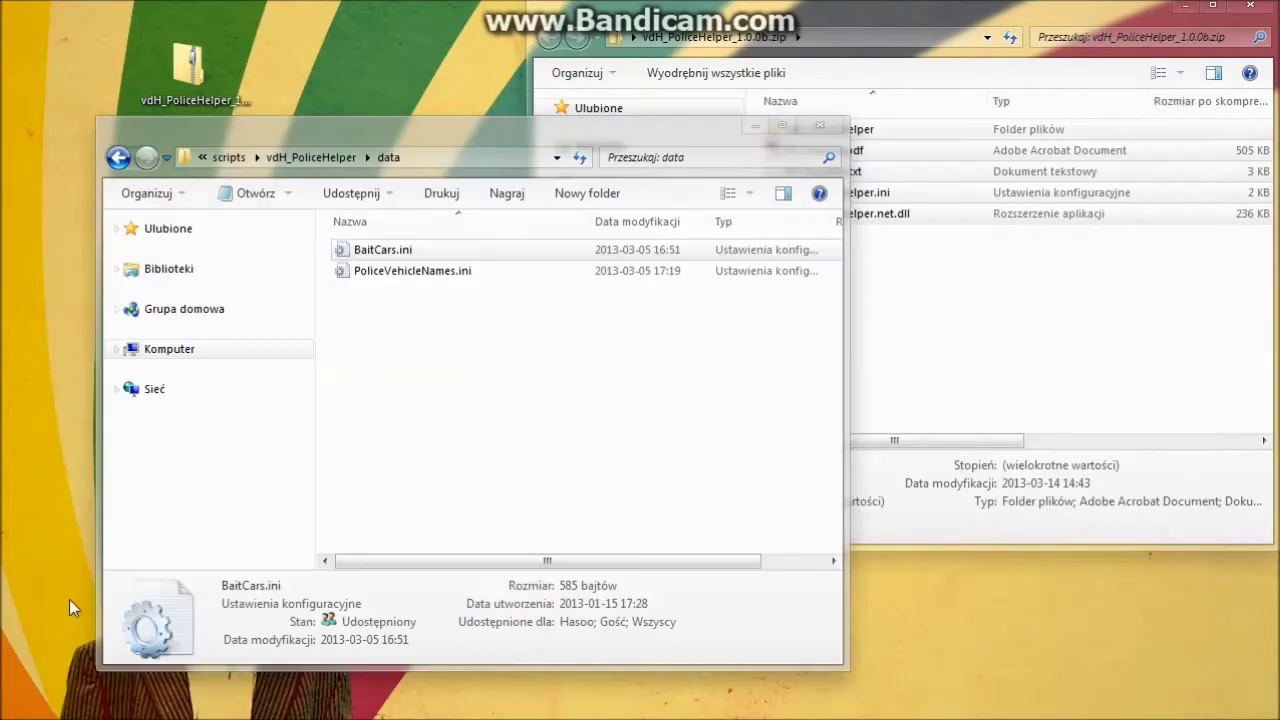
- Read PoliceVehicleNames.ini in Notepad, close it, and go back up to vdH_PoliceHelper
double_click(387, 272)
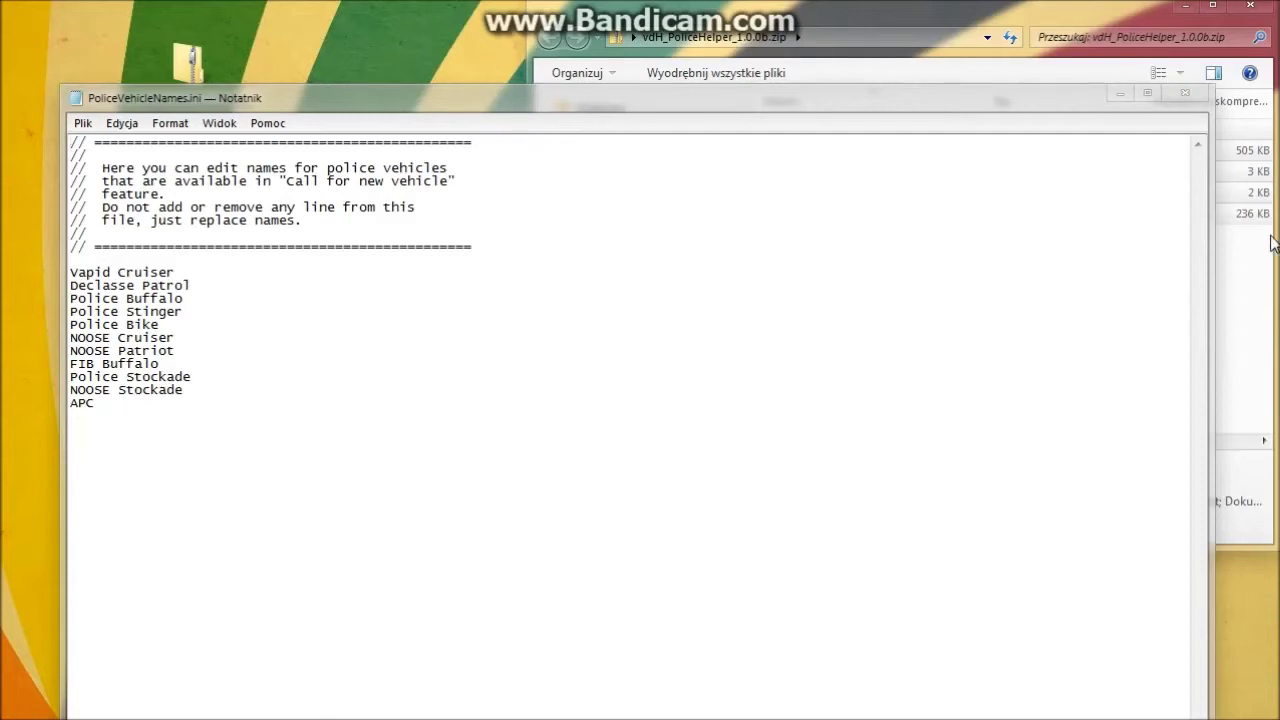
left_click(1177, 100)
left_click(476, 459)
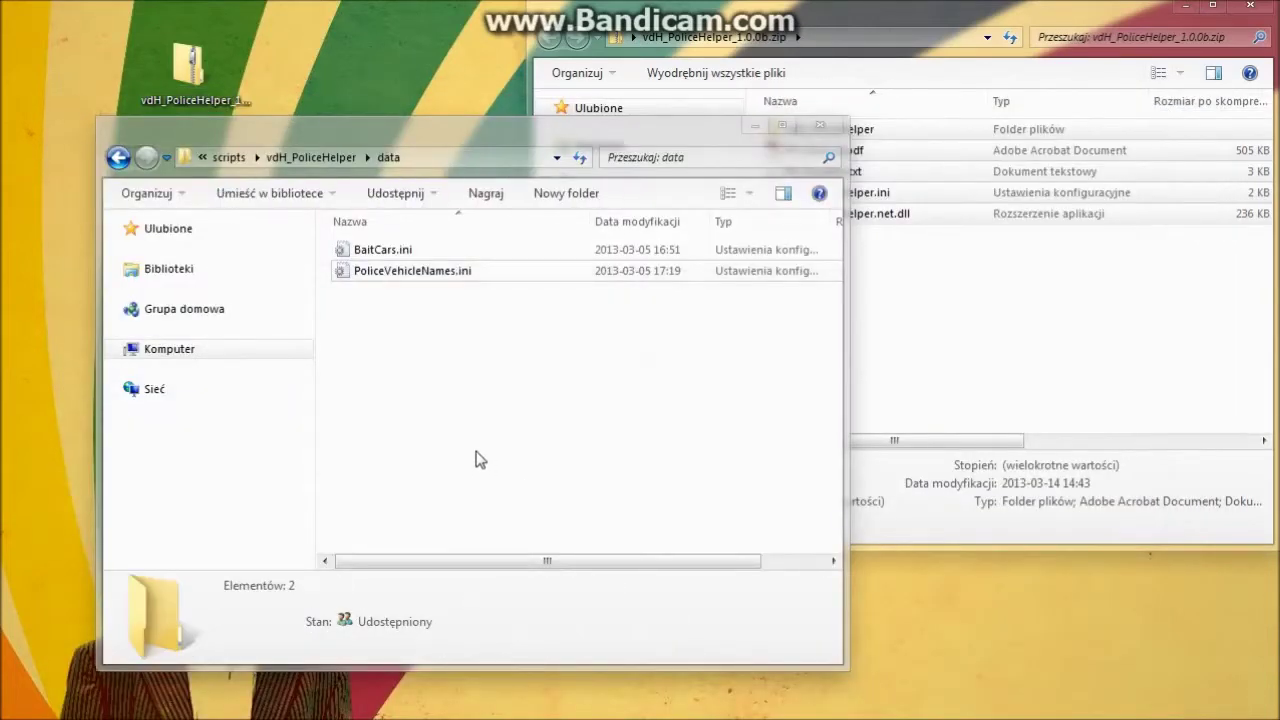
key("BackSpace")
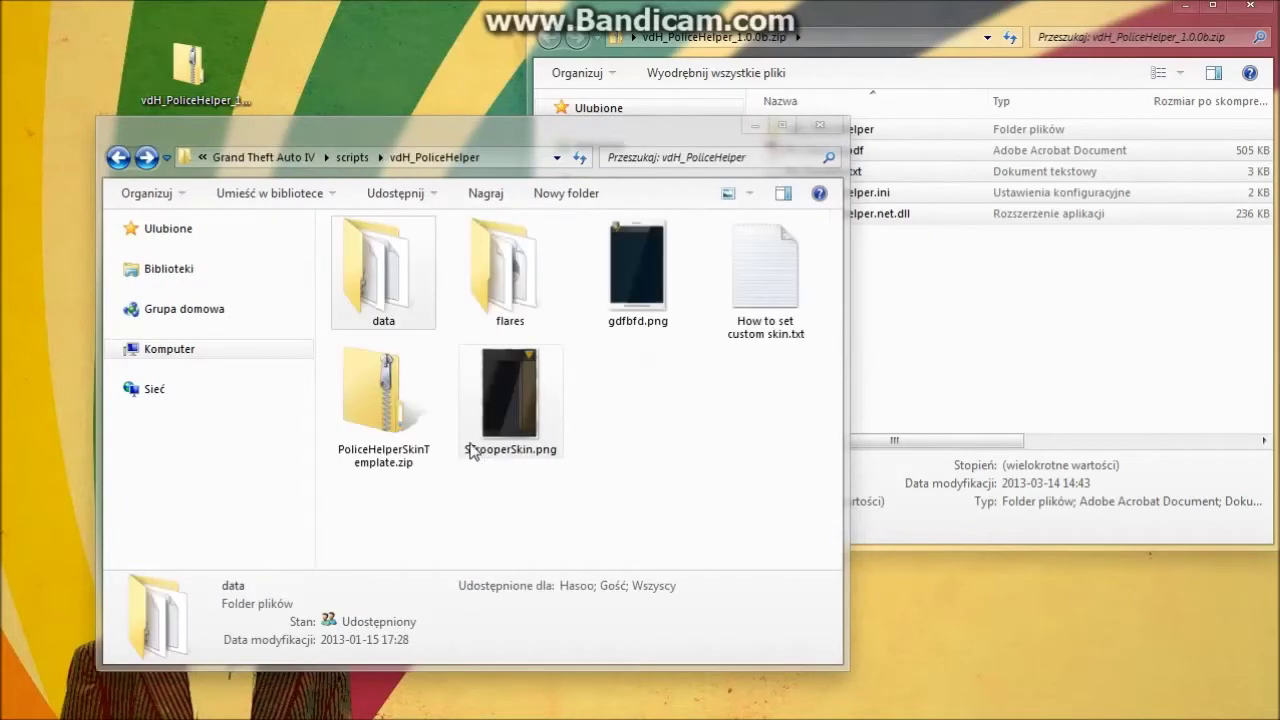
- Open the flares folder and select Flares Installation Guide.txt
double_click(524, 306)
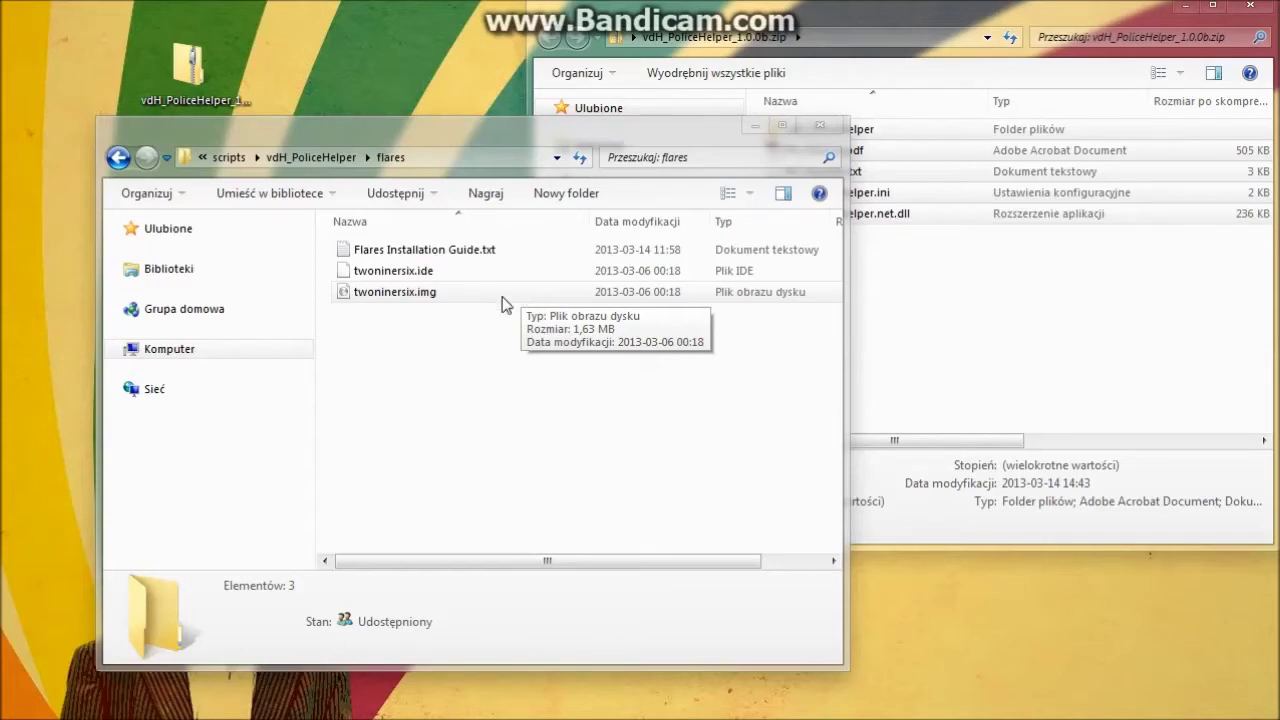
left_click(444, 249)
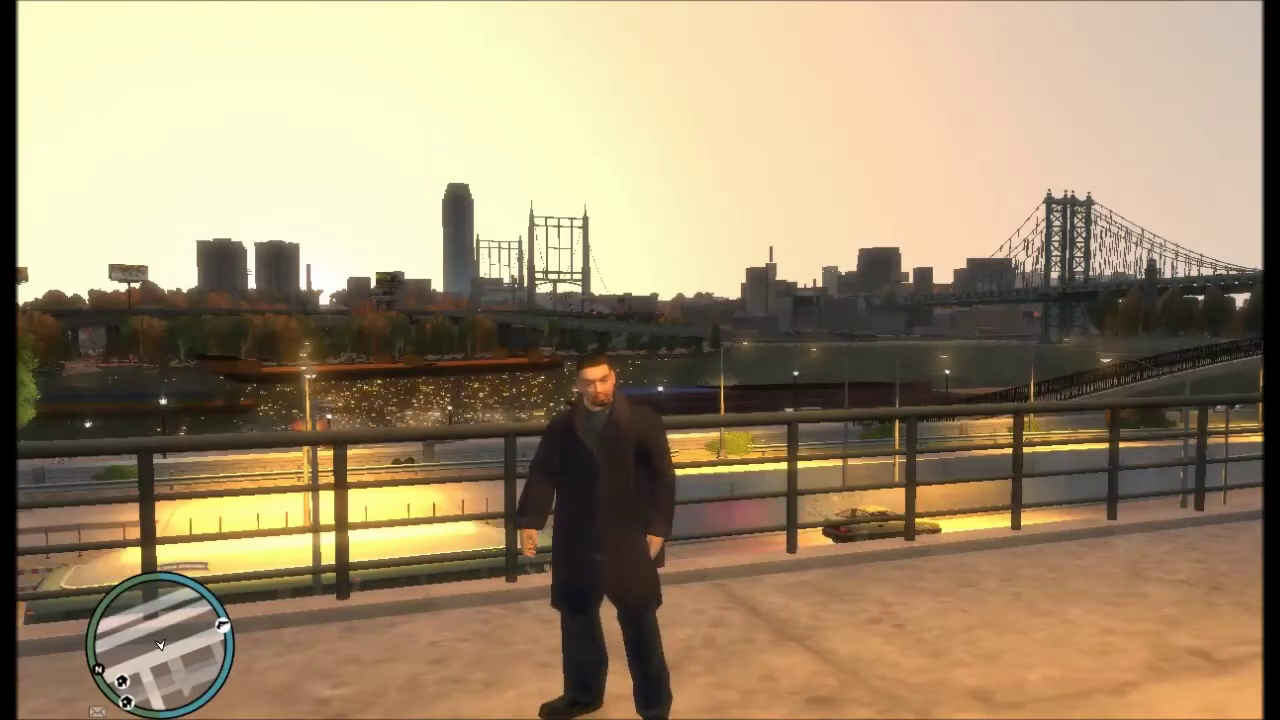
- Turn on the PoliceHelper device with F7 and open its settings menu
key("F7")
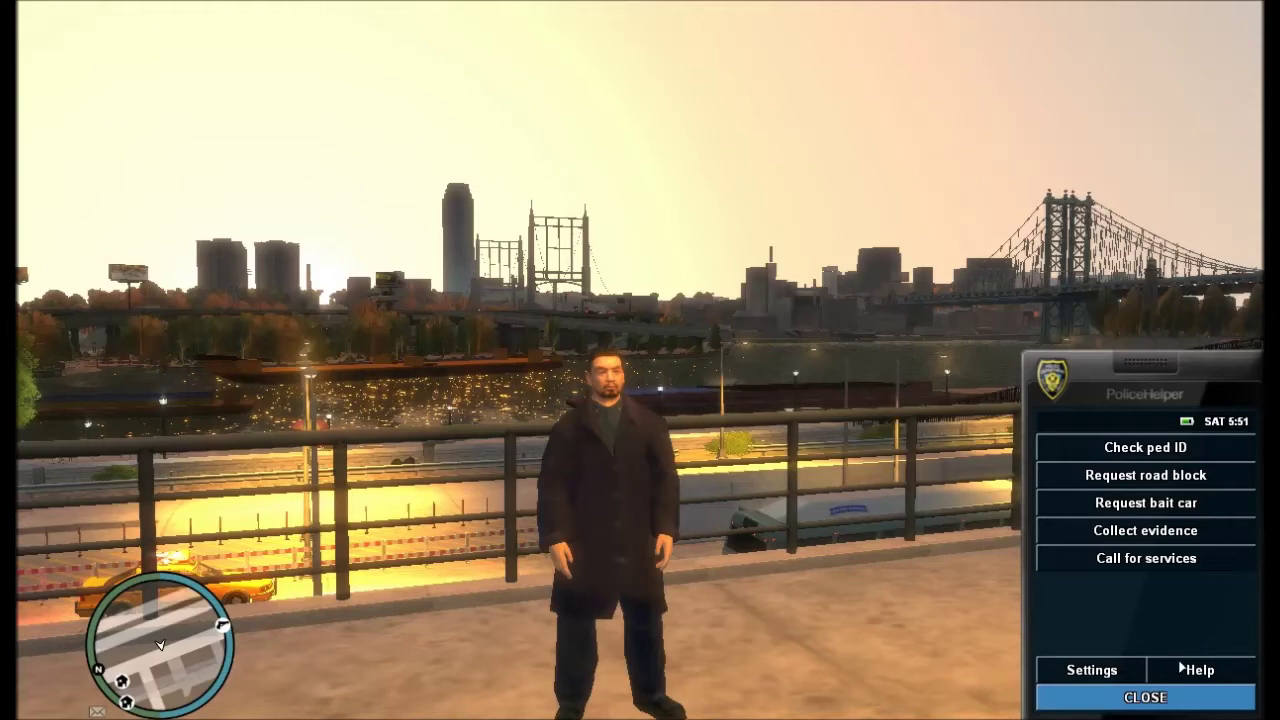
left_click(1116, 675)
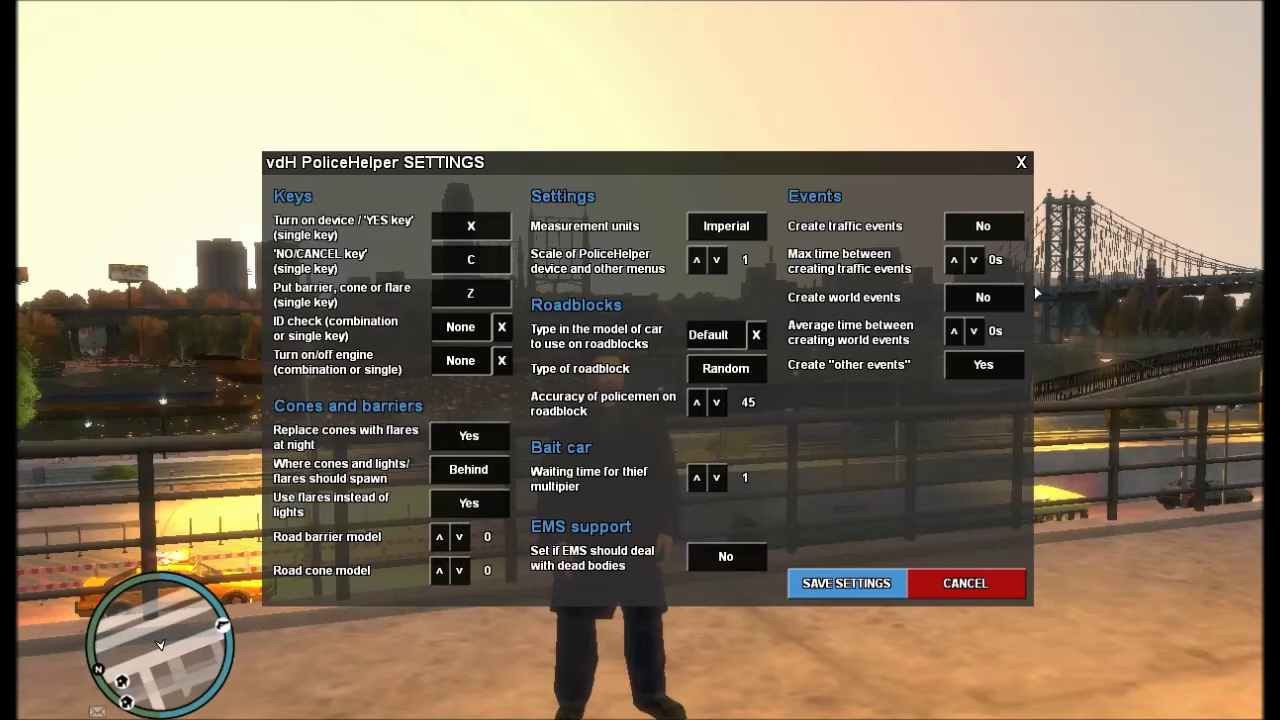
- Set Create traffic events to Yes and raise the max time twice, then cancel the changes and open Help
left_click(999, 223)
left_click(955, 261)
left_click(953, 260)
left_click(953, 260)
left_click(954, 580)
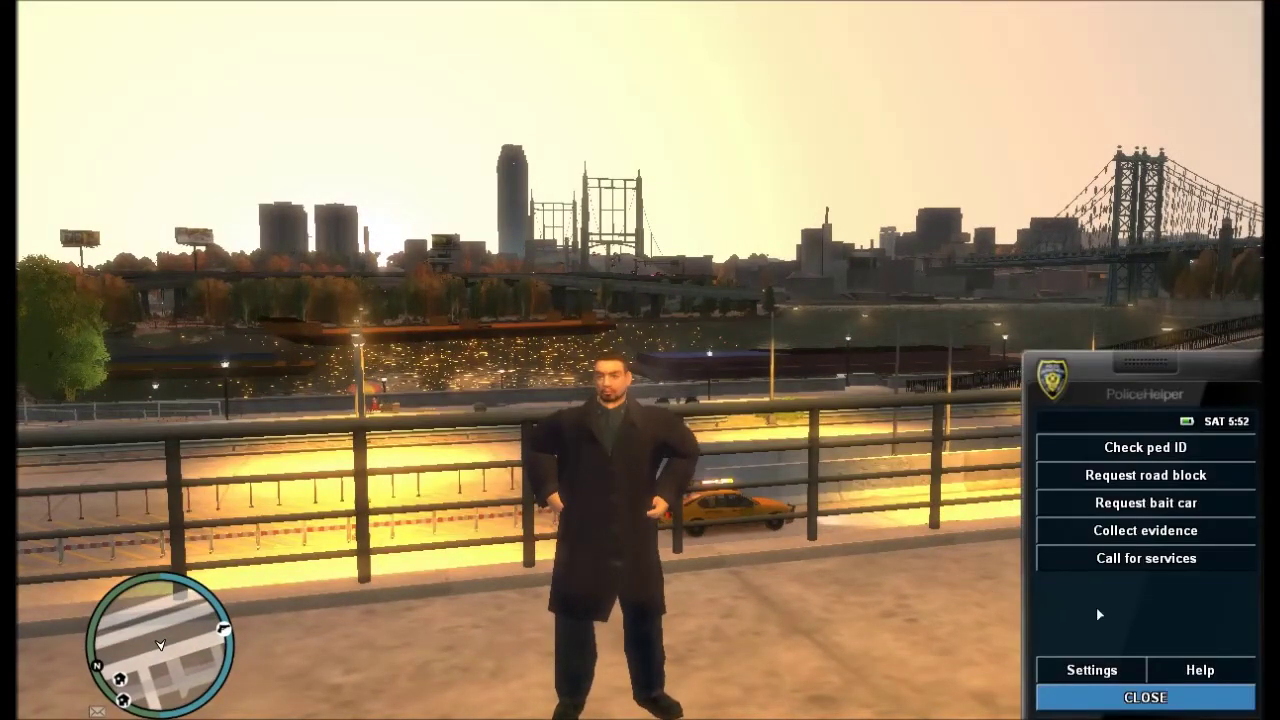
left_click(1199, 677)
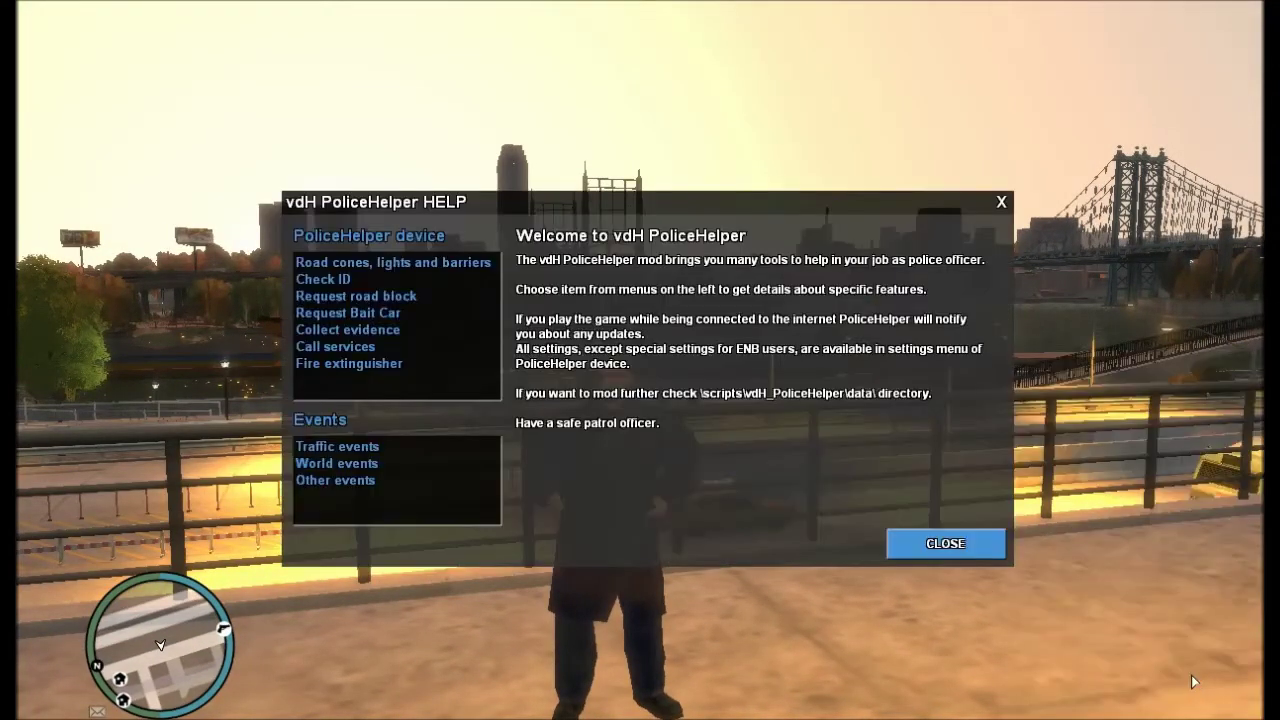
- Browse help for road cones and barriers, Check ID, fire extinguisher and traffic events
left_click(462, 263)
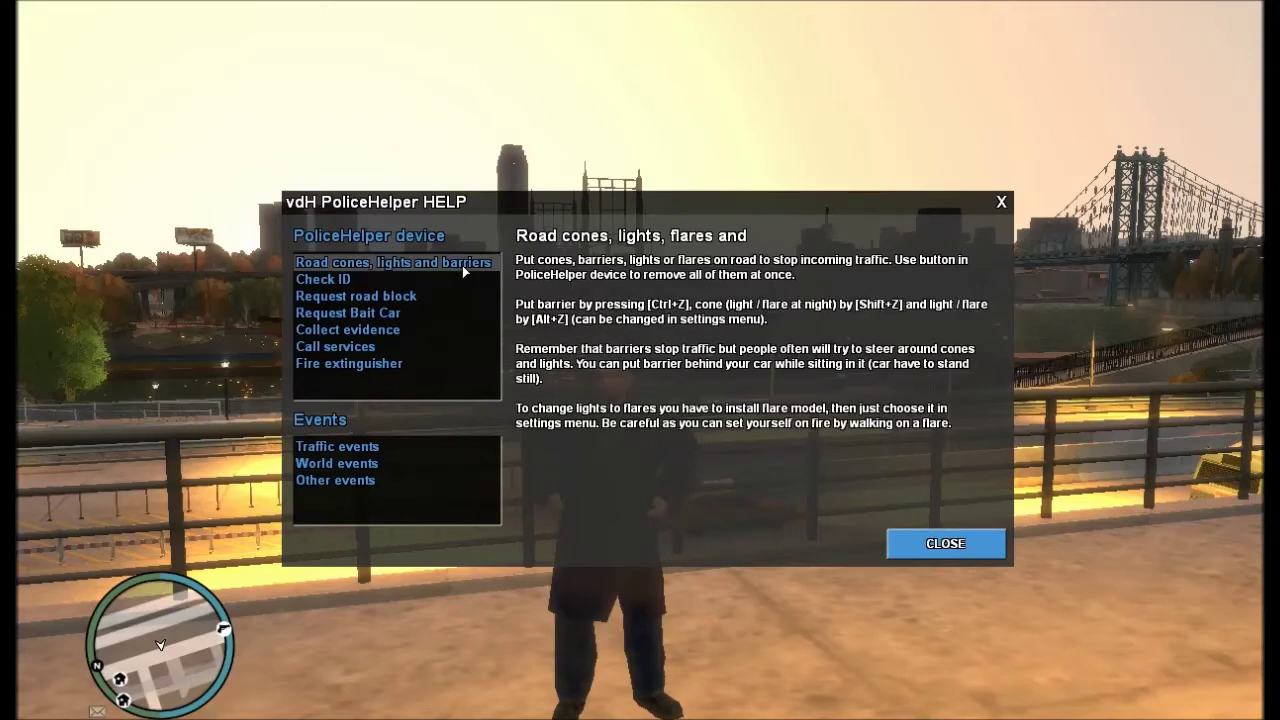
left_click(417, 297)
key("Up")
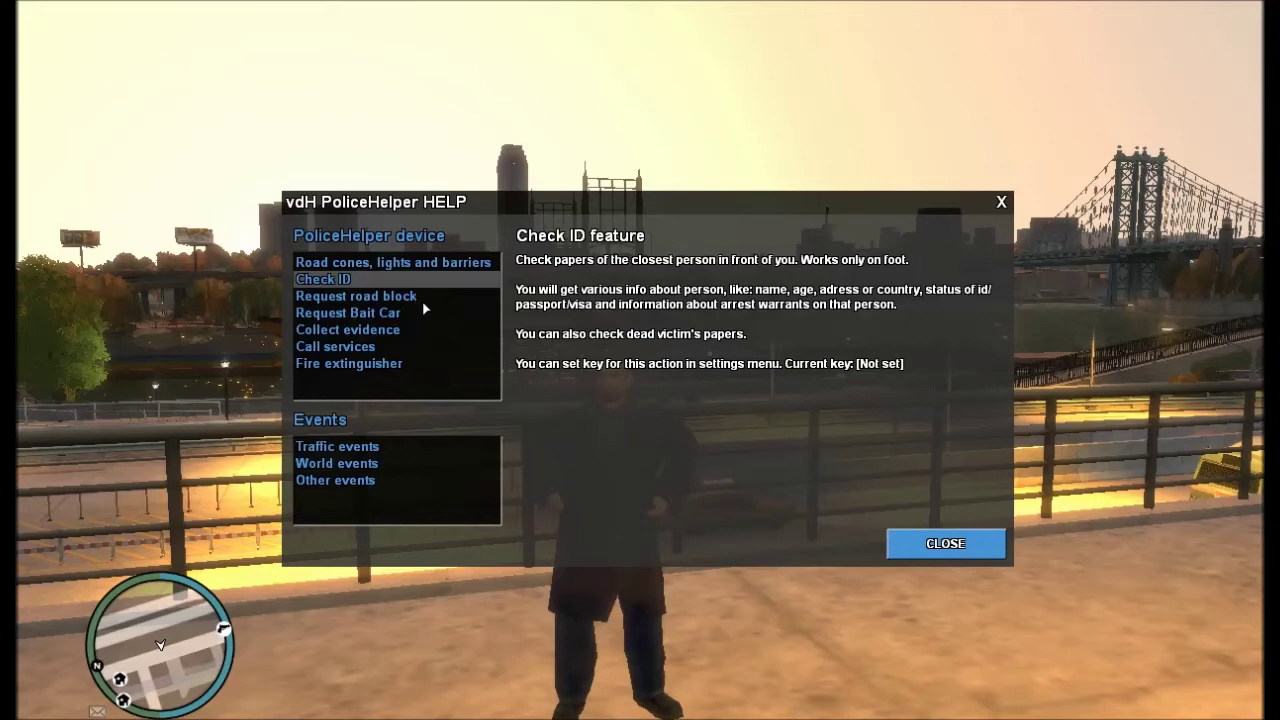
key("Down")
left_click(402, 365)
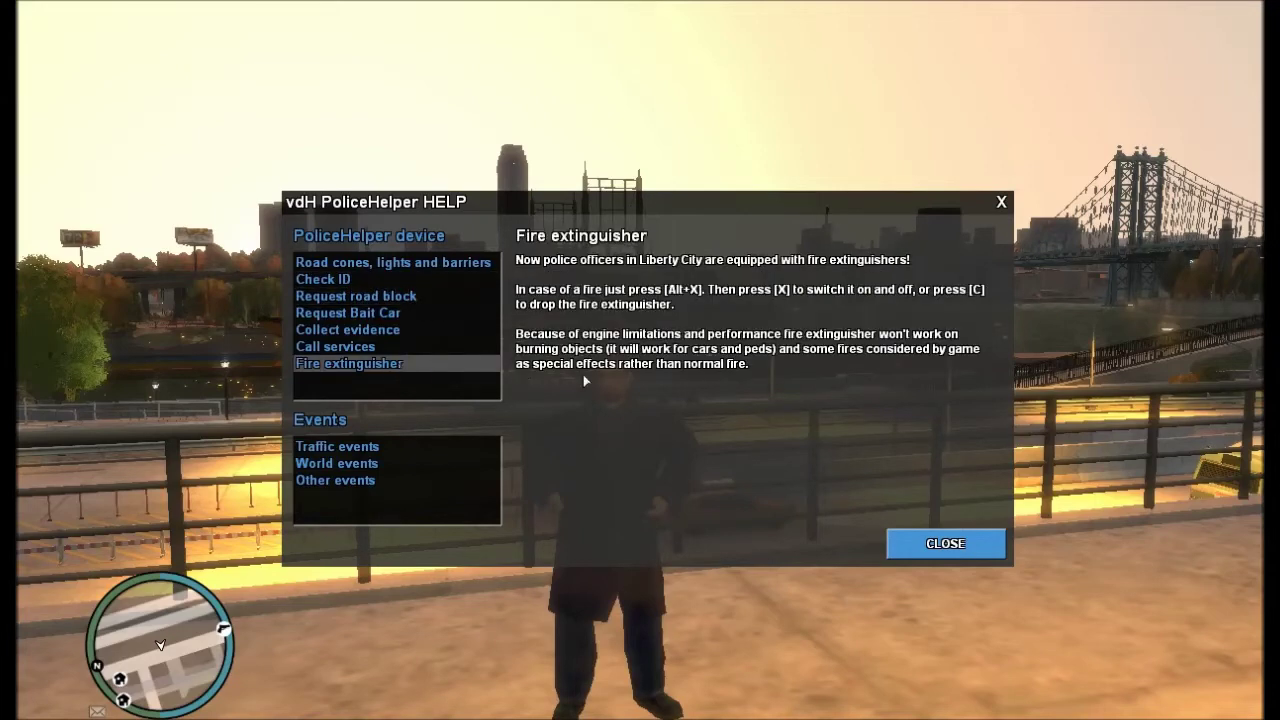
left_click(365, 447)
- View World events: Car arson, Fight, Vehicle theft, Criminal damage and Robbery, then close help
left_click(375, 464)
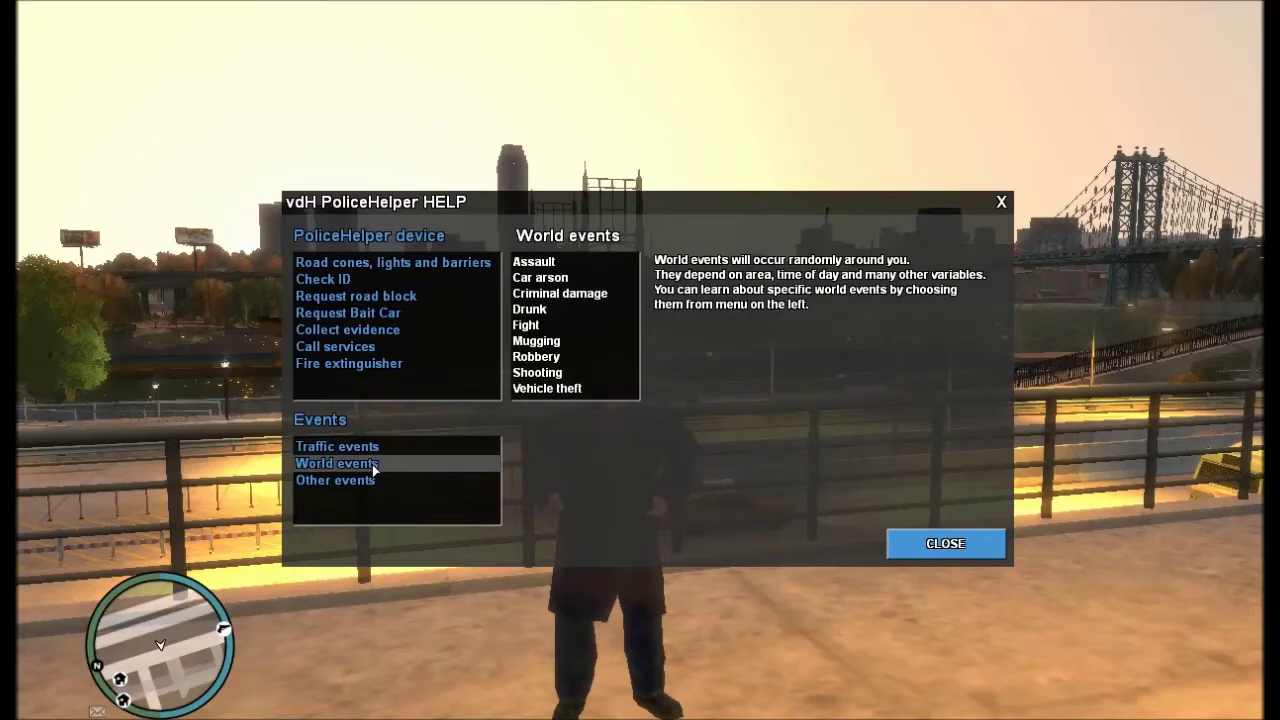
left_click(609, 279)
left_click(602, 325)
left_click(586, 388)
left_click(586, 325)
left_click(586, 294)
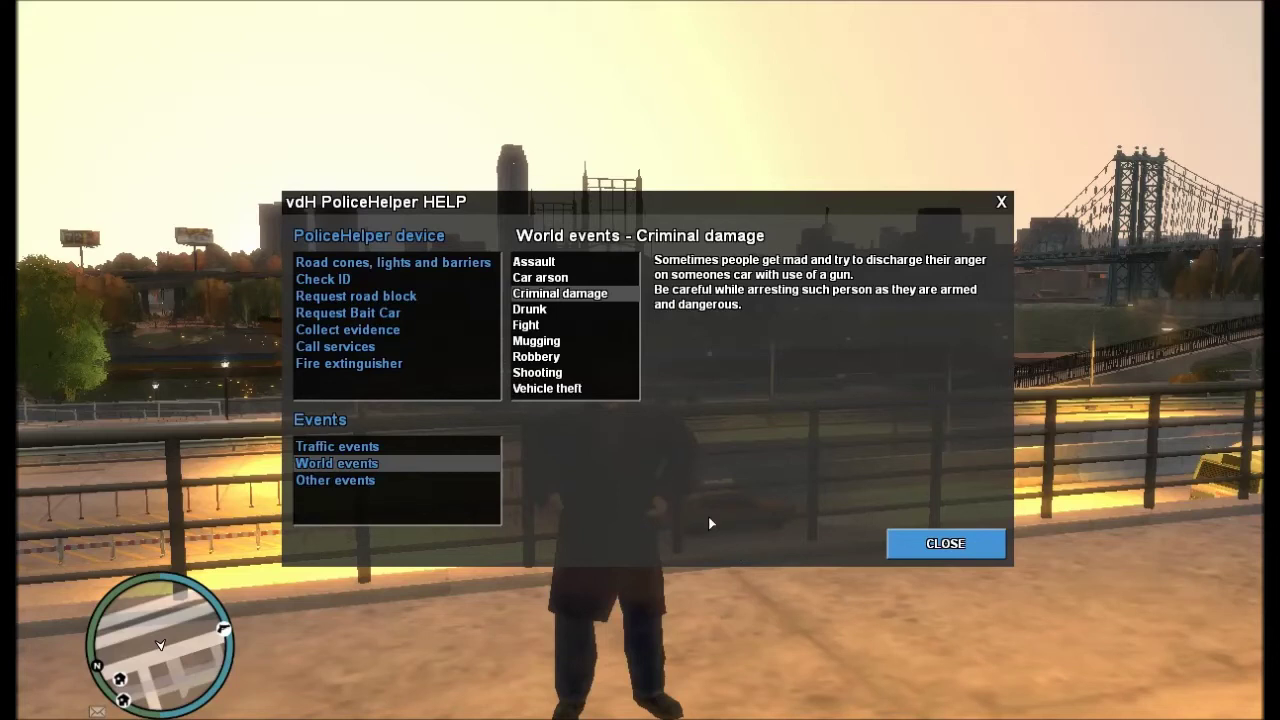
left_click(581, 358)
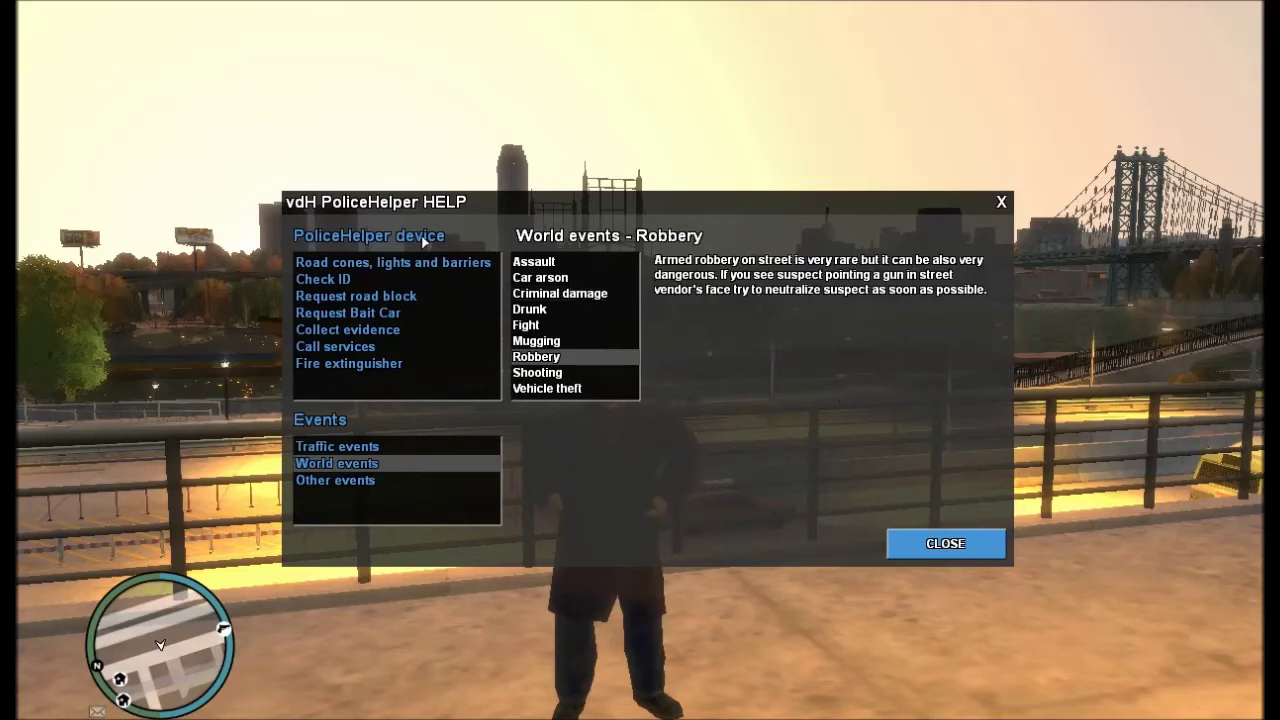
left_click(926, 548)
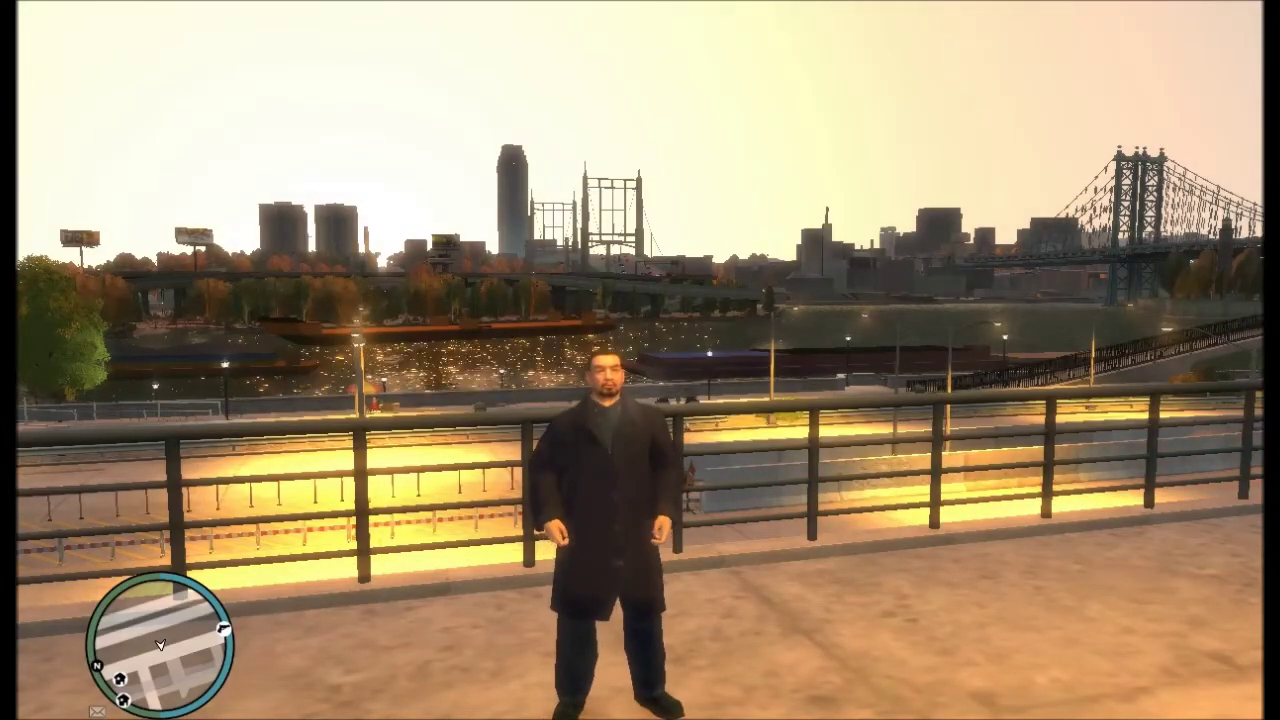
- Turn the PoliceHelper device back on with F8
key("F8")
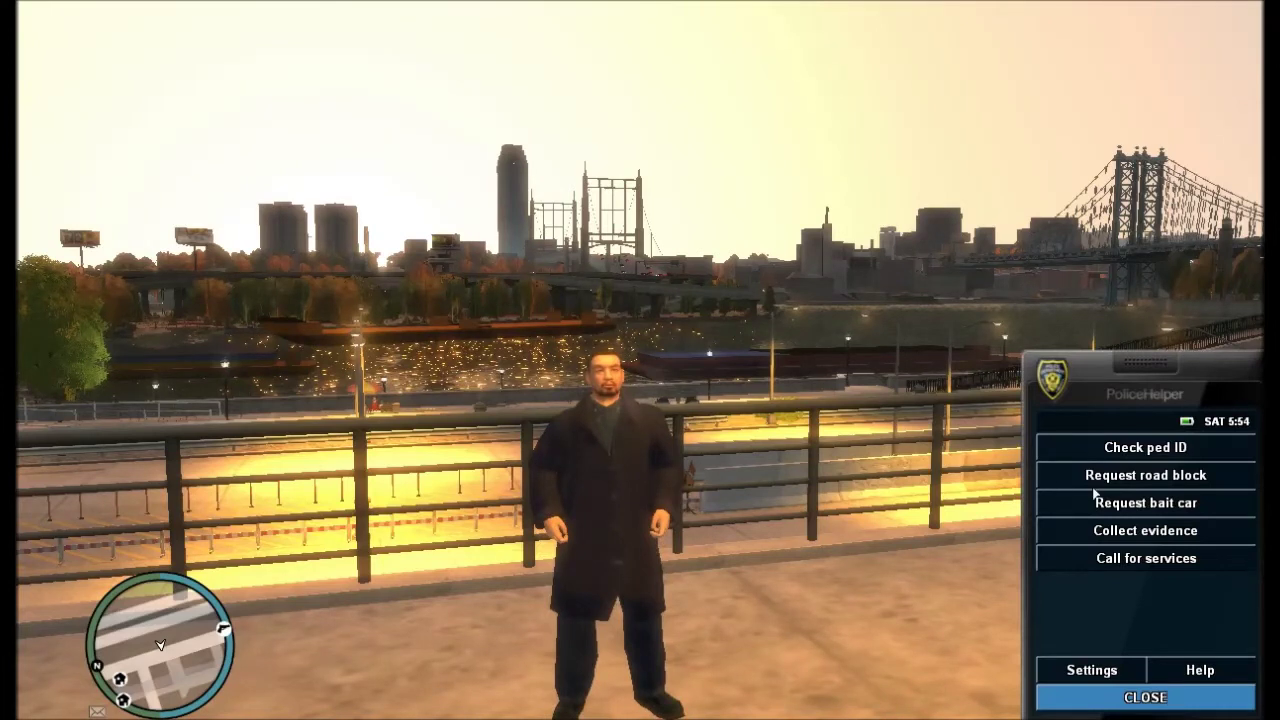